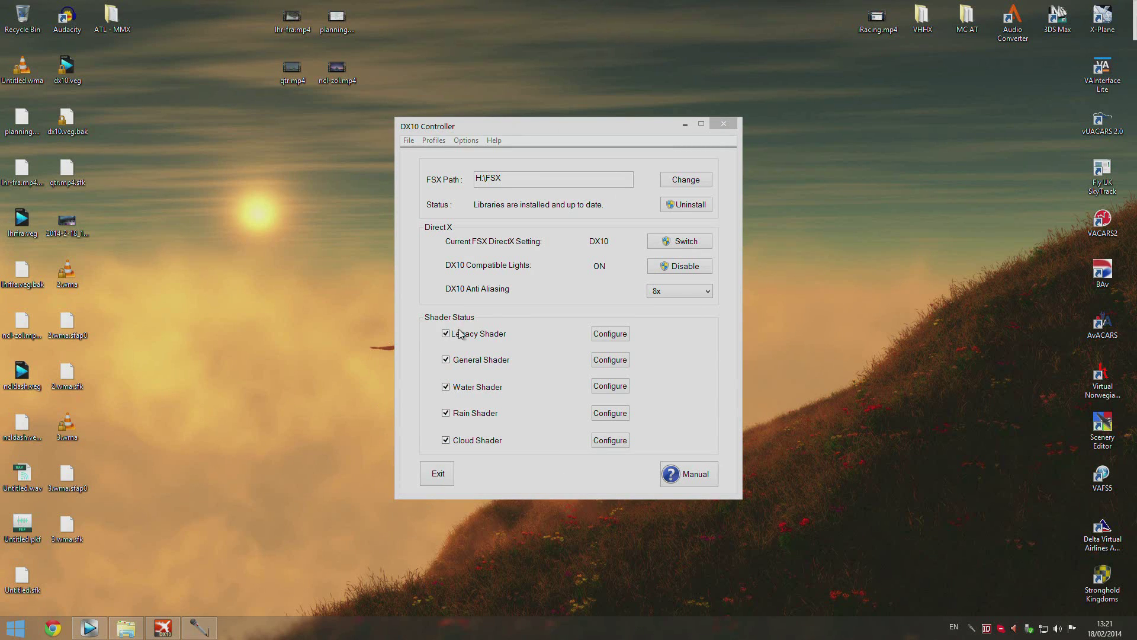
left_click(659, 293)
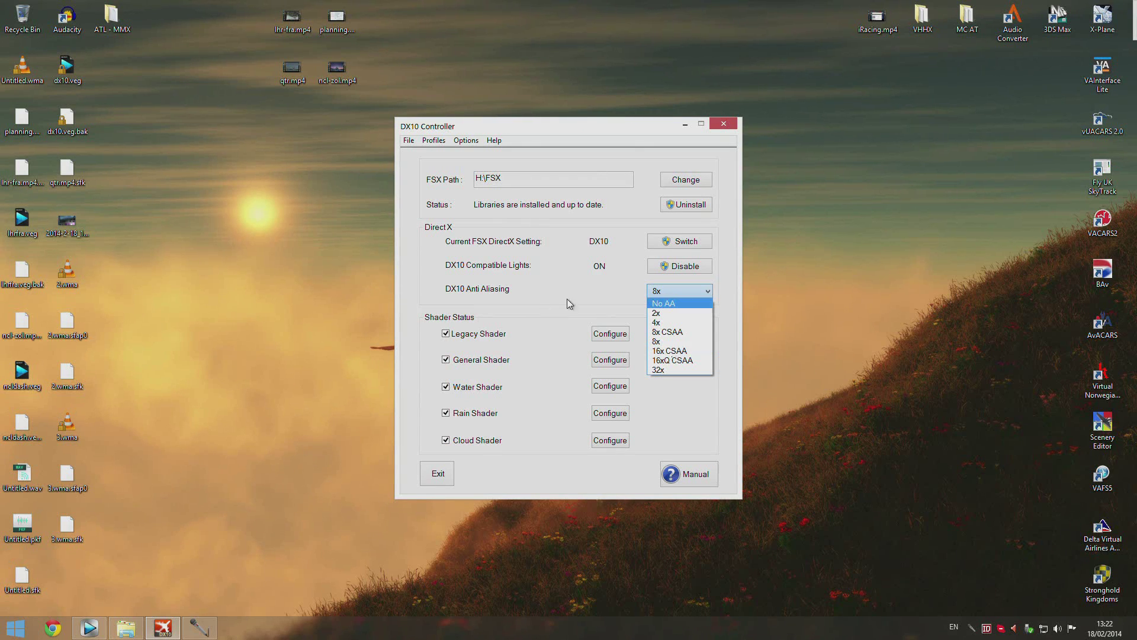
left_click(547, 268)
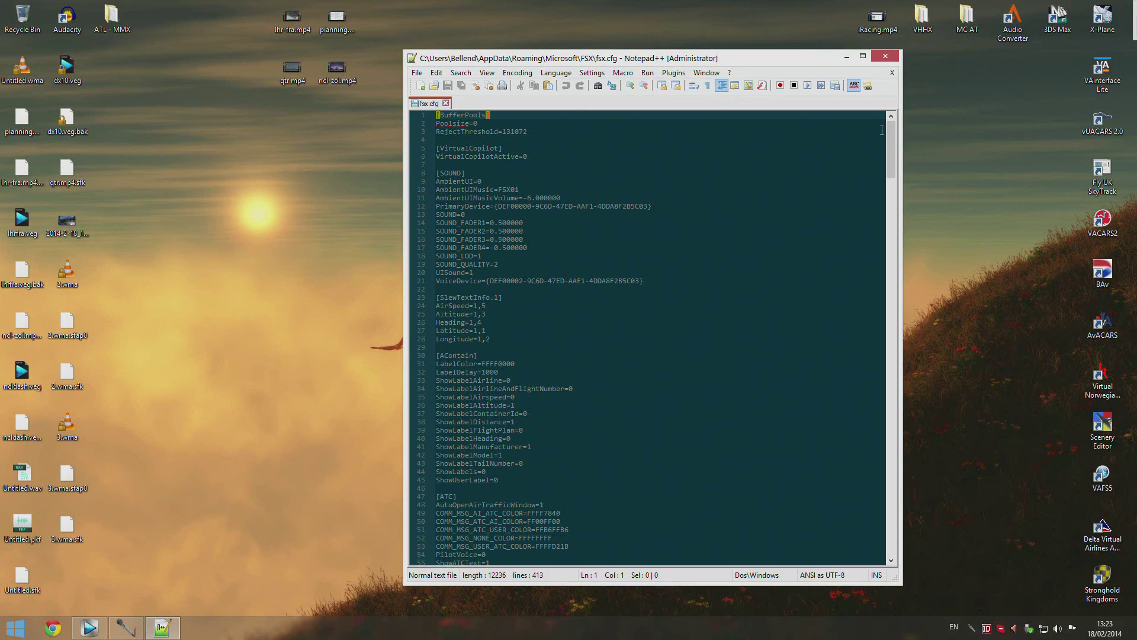
In fsx.cfg, review the [GRAPHICS] section, confirming D3D10=1 and MultiSamplesPerPixel=8.
left_click_drag(594, 133, 437, 115)
left_click(580, 124)
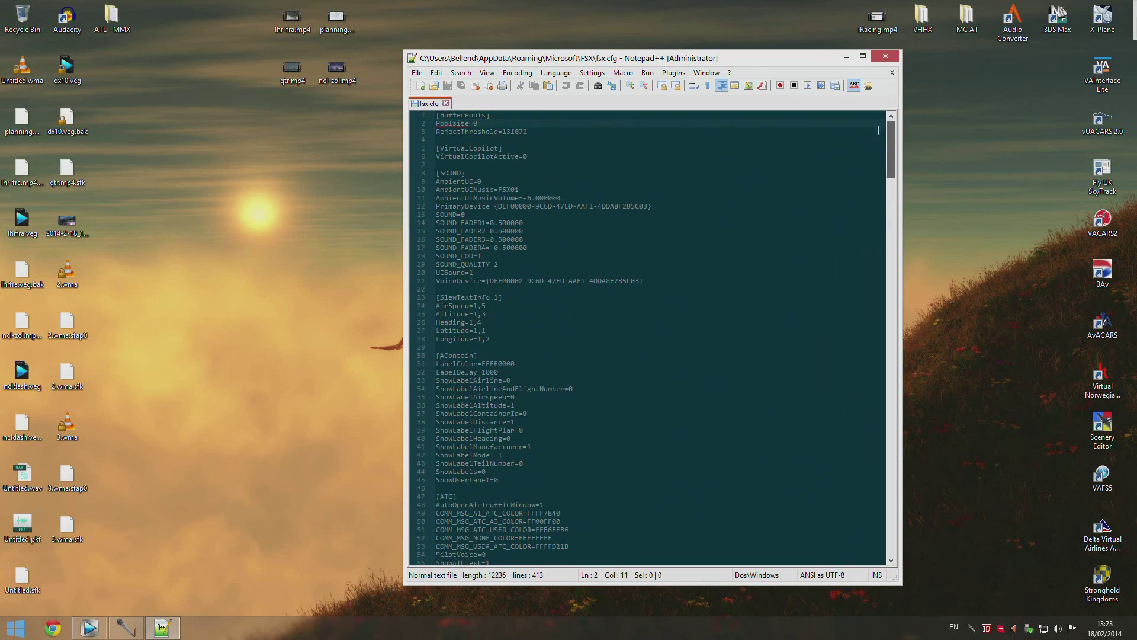
left_click_drag(891, 160, 886, 246)
left_click_drag(529, 422, 438, 253)
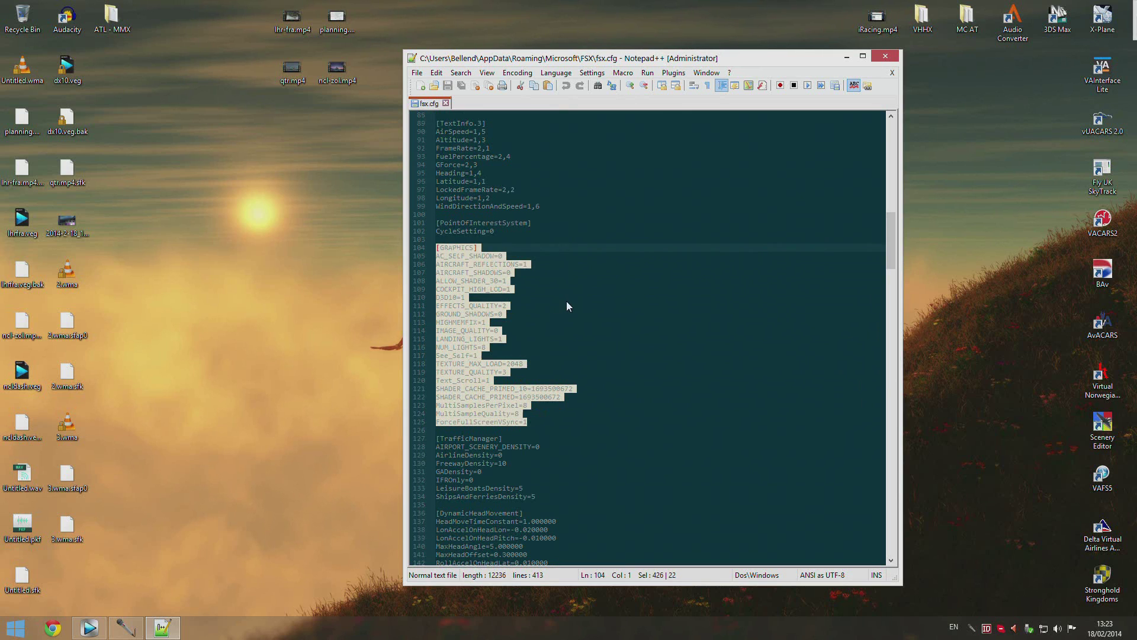
left_click(566, 300)
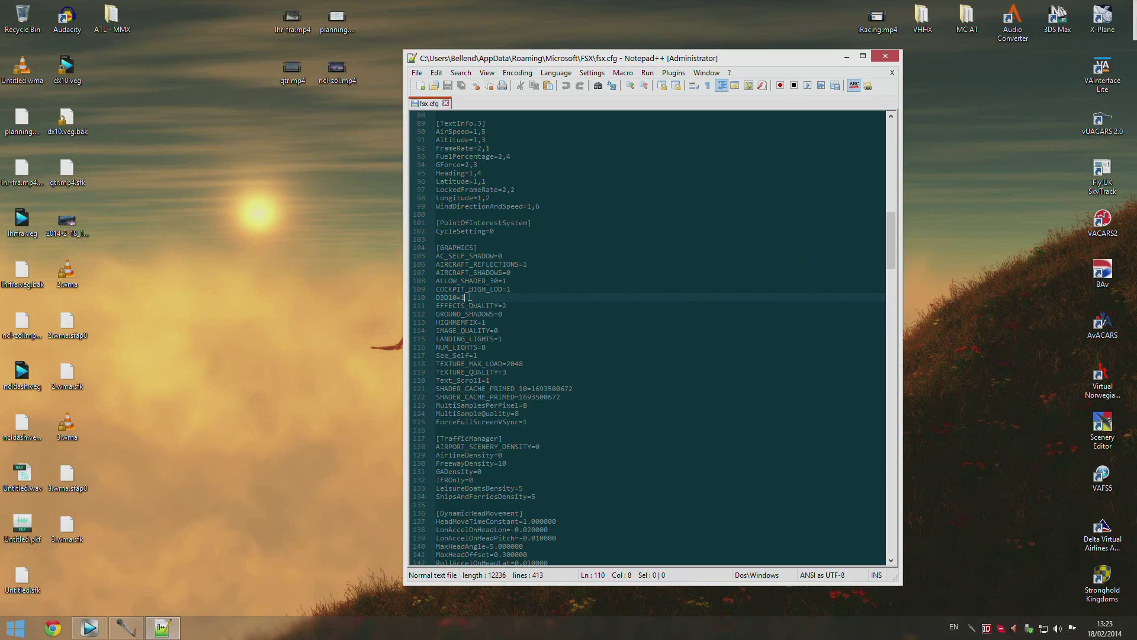
left_click_drag(470, 297, 436, 298)
left_click(461, 298)
left_click_drag(440, 406, 537, 413)
left_click(537, 412)
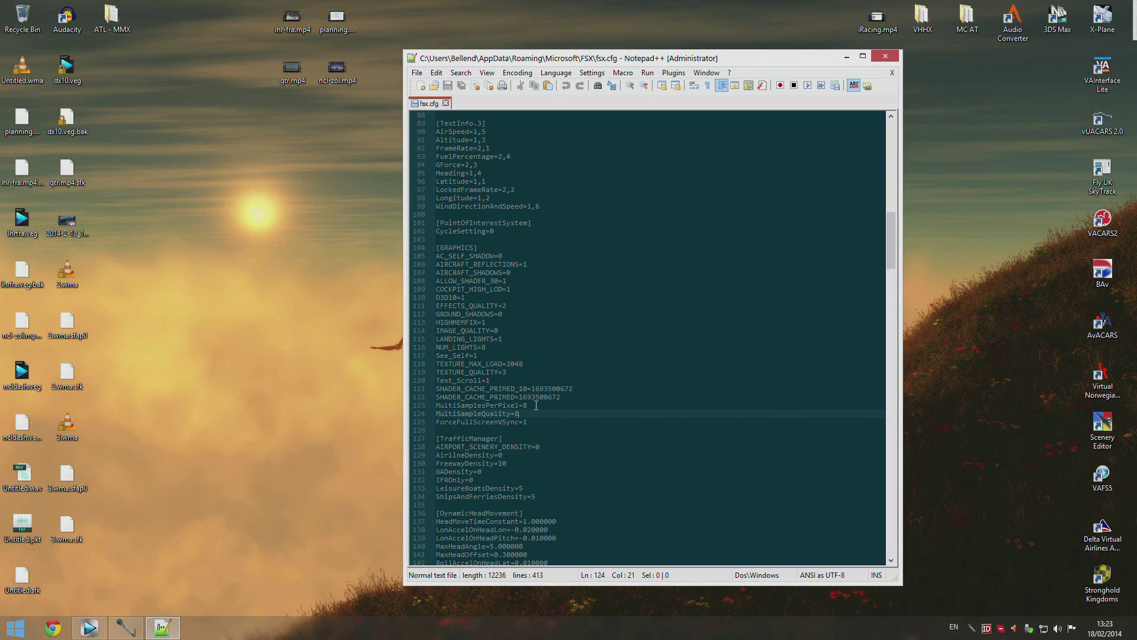
Set TEXTURE_MAX_LOAD to 2048 and point out the ALLOW_SHADER_30=1 line.
double_click(515, 363)
type("2048")
left_click_drag(511, 280, 440, 281)
left_click(533, 292)
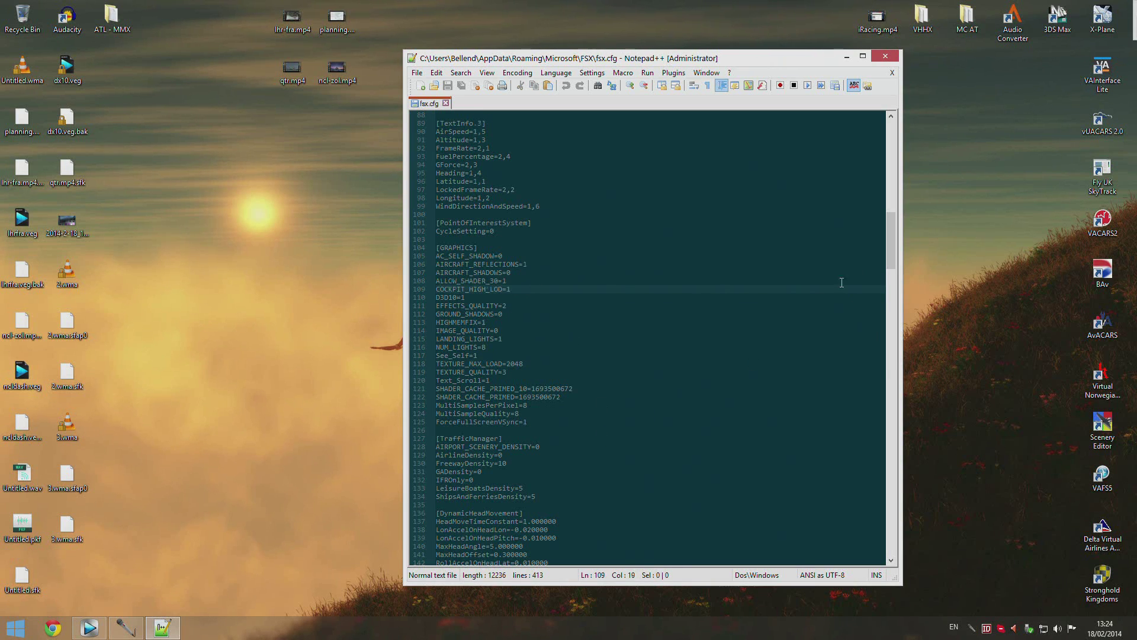
Review the Display section: TEXTURE_BANDWIDTH_MULT=80, TextureMaxLoad=12, UPPER_FRAMERATE_LIMIT=0, WideViewAspect=True.
left_click_drag(891, 255, 873, 500)
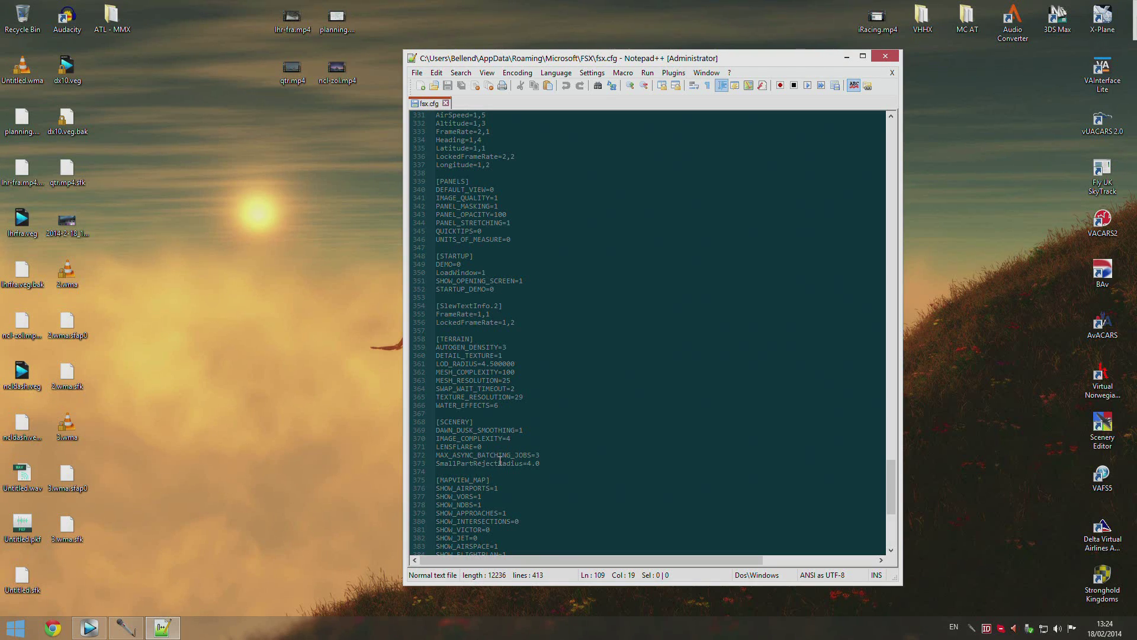
scroll(852, 414, "up", 12)
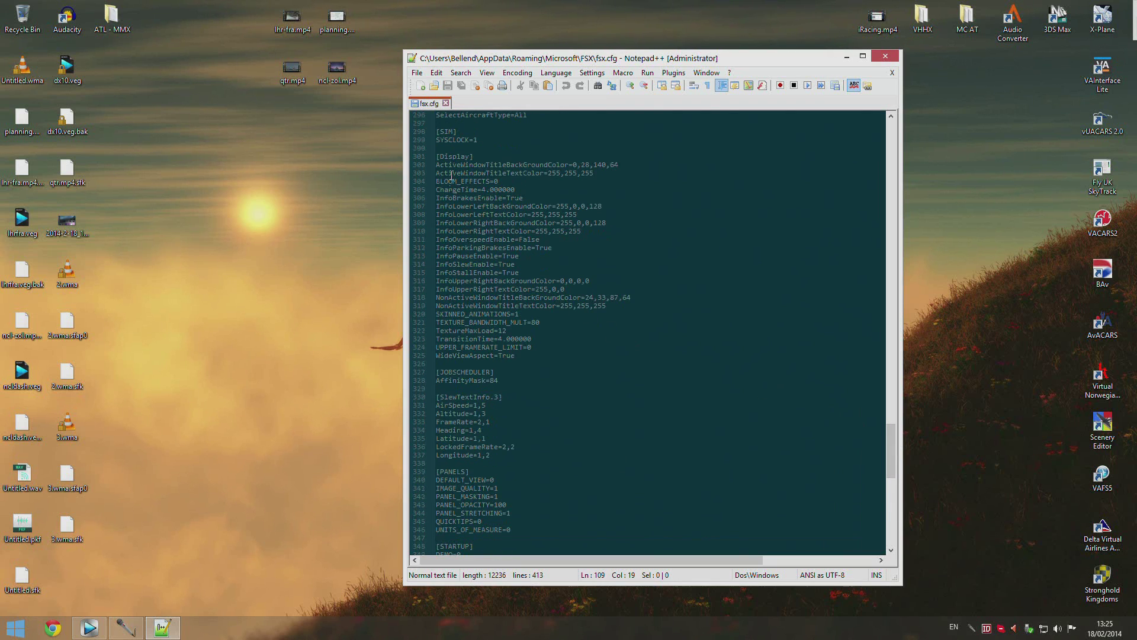
left_click(551, 323)
left_click(518, 332)
left_click(533, 348)
left_click_drag(521, 355, 511, 356)
Point out AffinityMask=84 under the [JOBSCHEDULER] heading.
left_click(521, 372)
left_click_drag(521, 381, 497, 372)
left_click(517, 375)
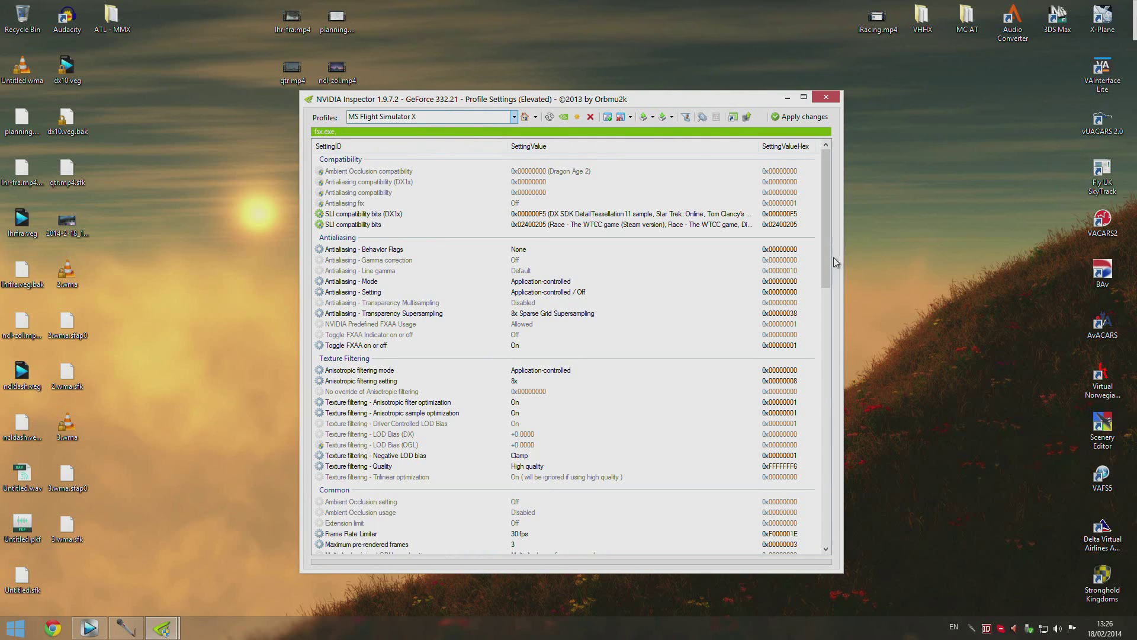
Review the transparency supersampling and anisotropic filtering settings, then list the transparency supersampling modes.
mouse_move(827, 265)
left_mouse_down()
mouse_move(827, 287)
mouse_move(825, 276)
left_mouse_up()
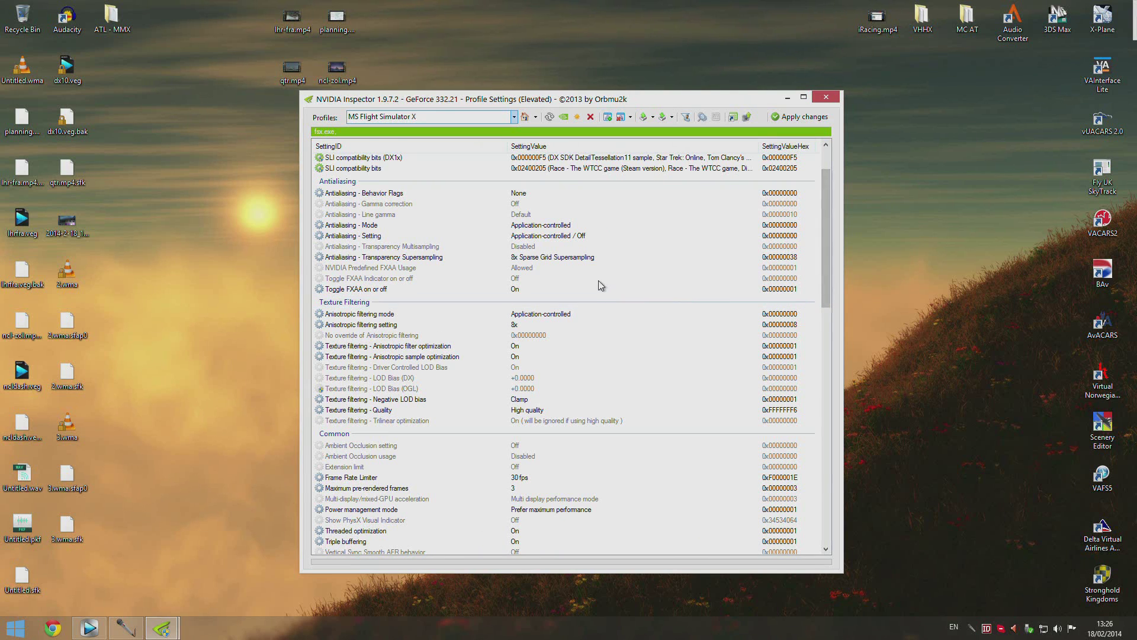
left_click(587, 259)
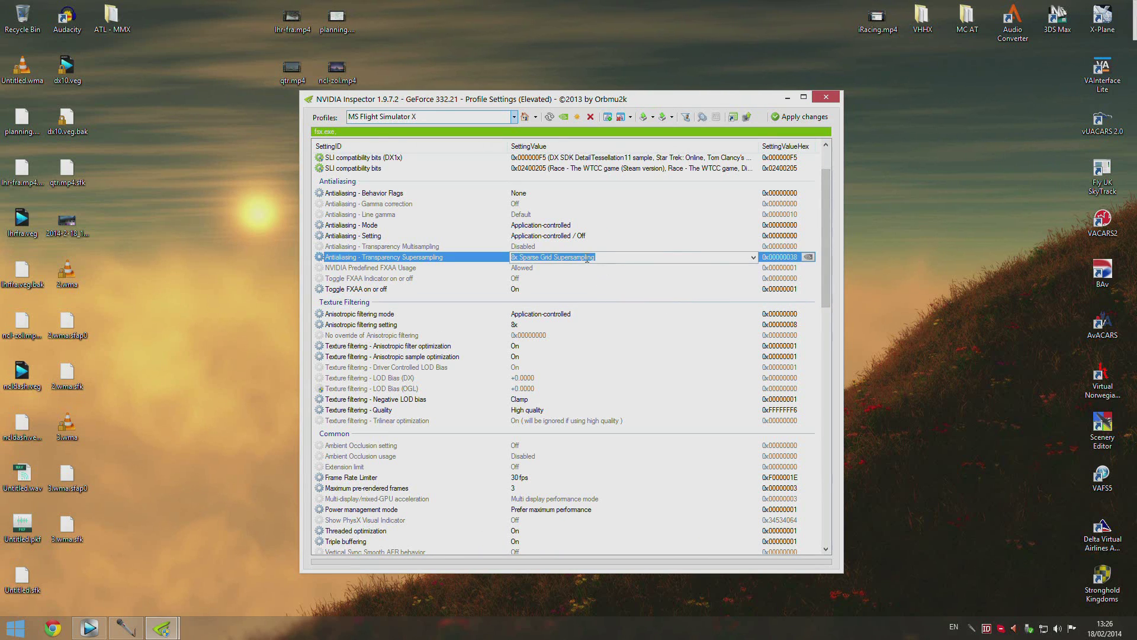
left_click(527, 325)
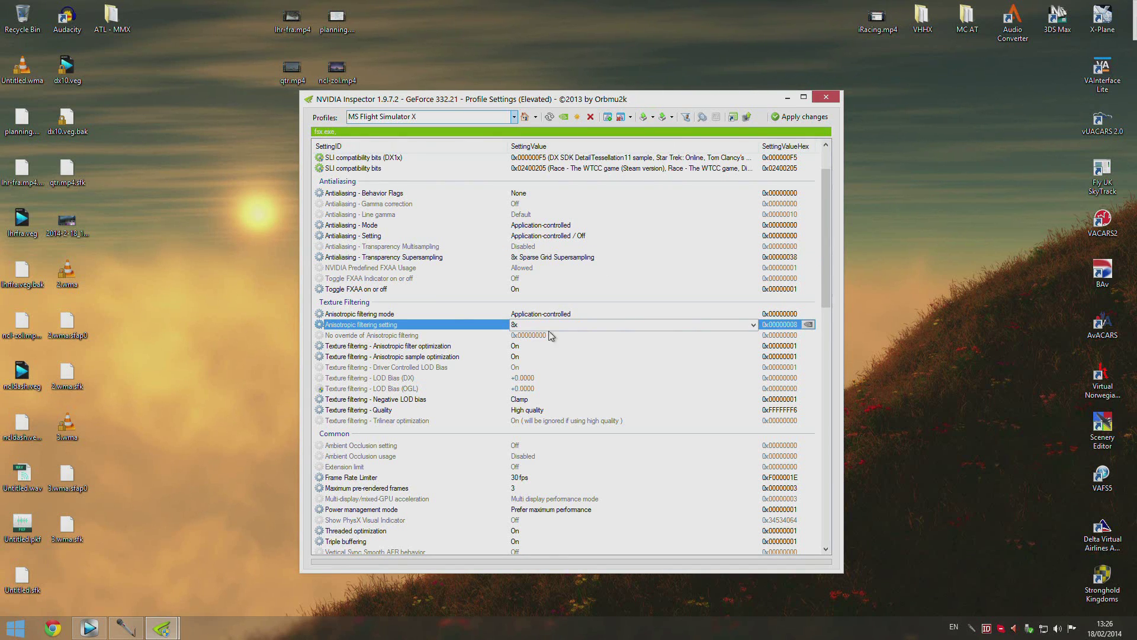
left_click(559, 258)
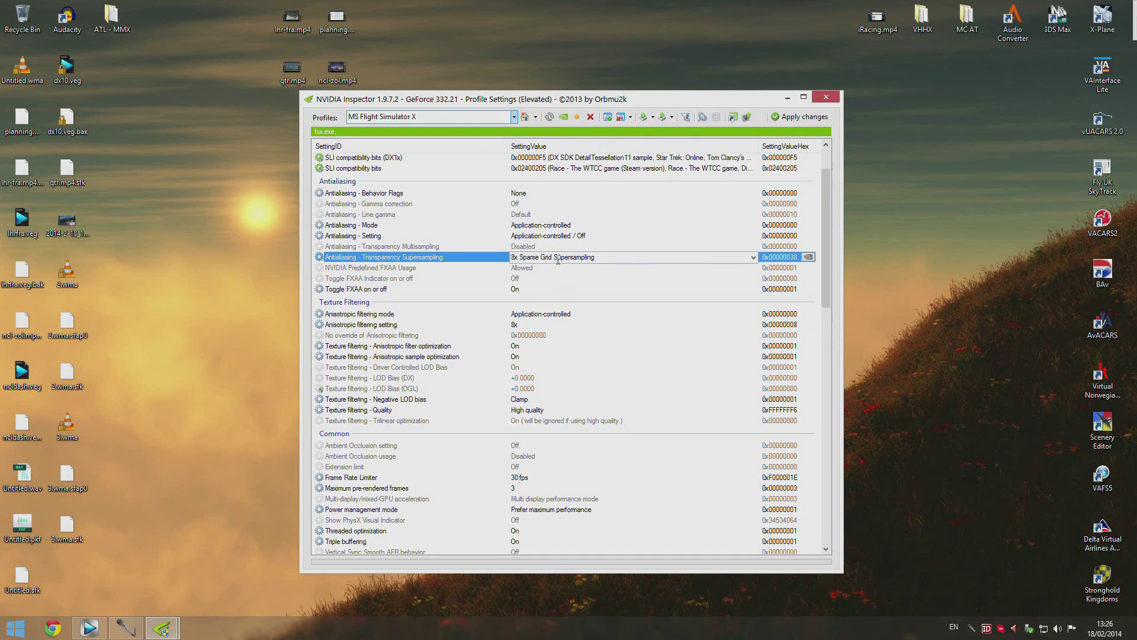
left_click(753, 257)
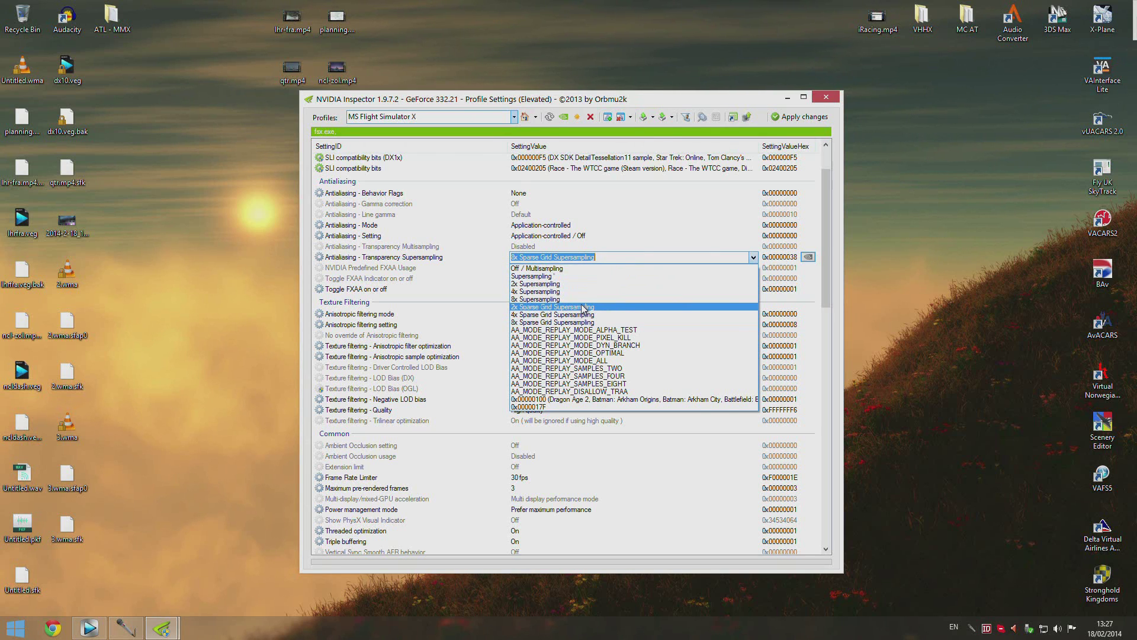
left_click(584, 322)
left_click(549, 324)
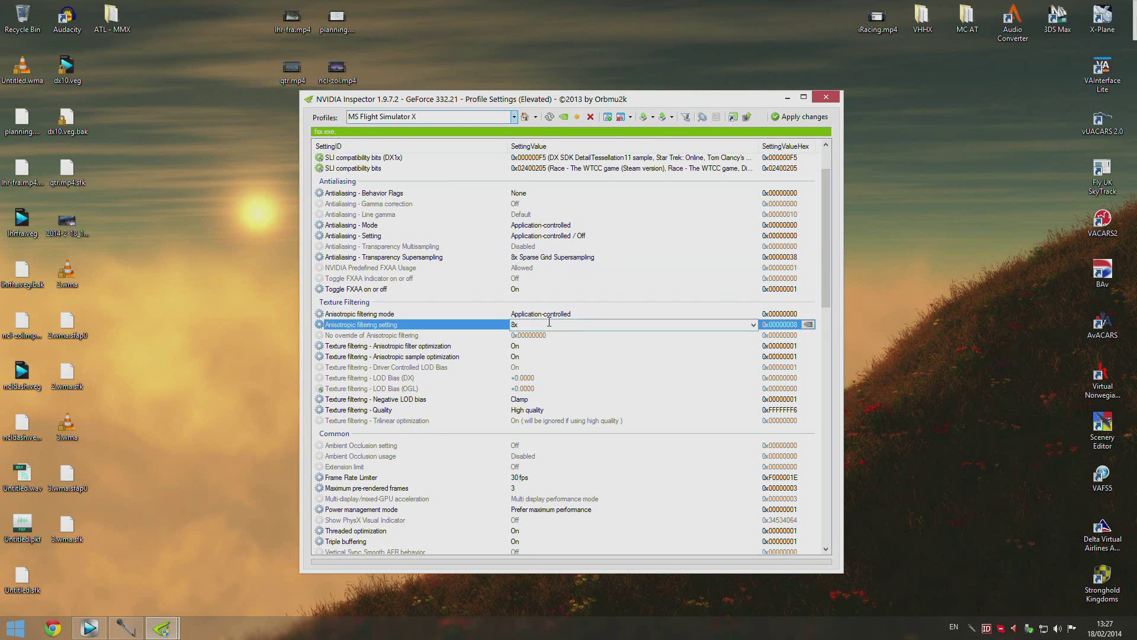
left_click(754, 325)
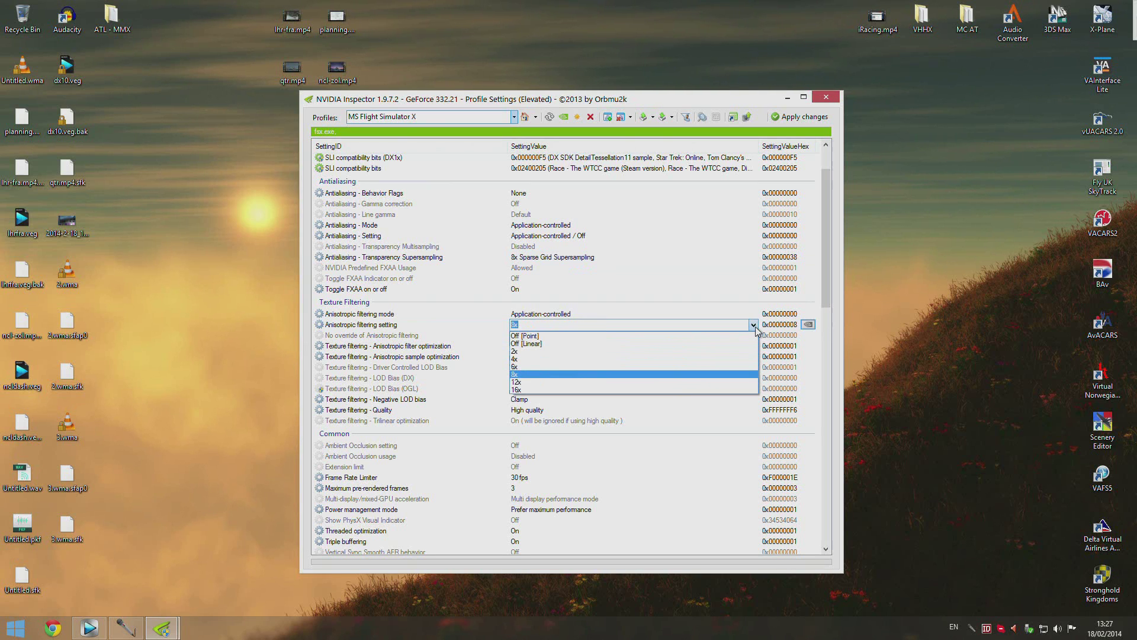
left_click(530, 374)
left_click(560, 226)
left_click(560, 235)
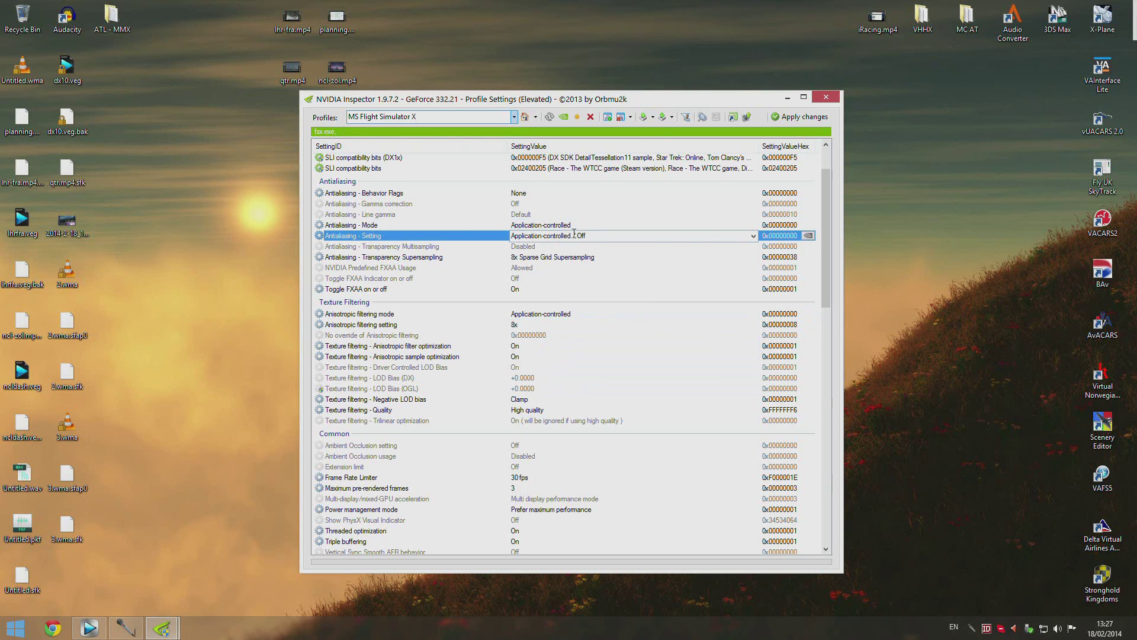
left_click(576, 232)
left_click(577, 227)
left_click(584, 237)
left_click(587, 477)
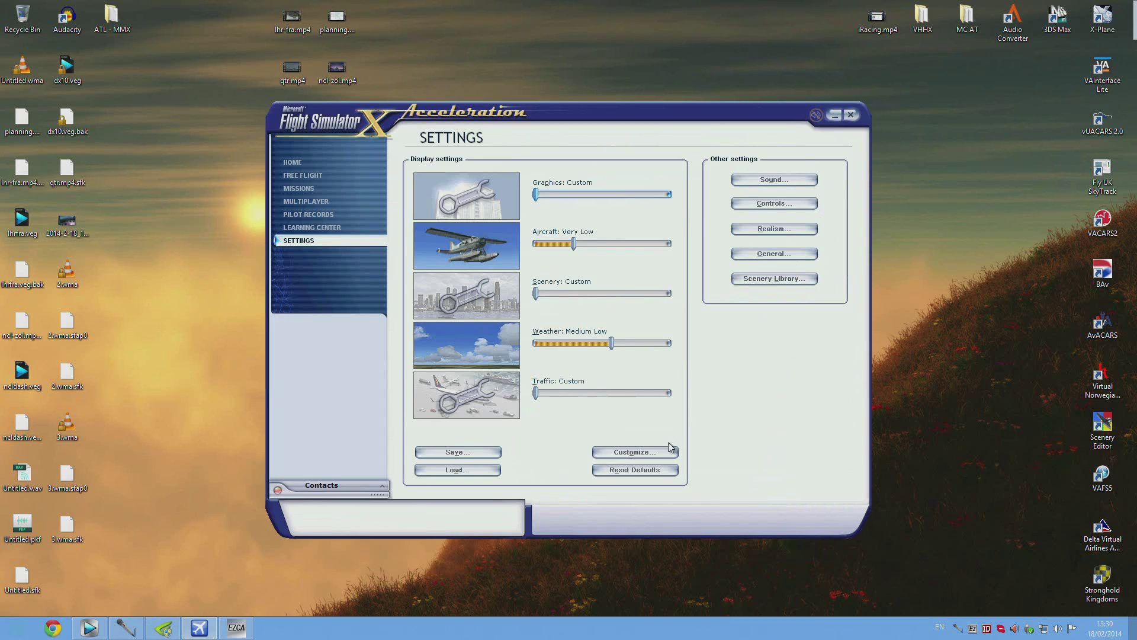
Open FSX's Settings - Display on the Graphics tab, with DirectX 10 preview enabled.
left_click(665, 451)
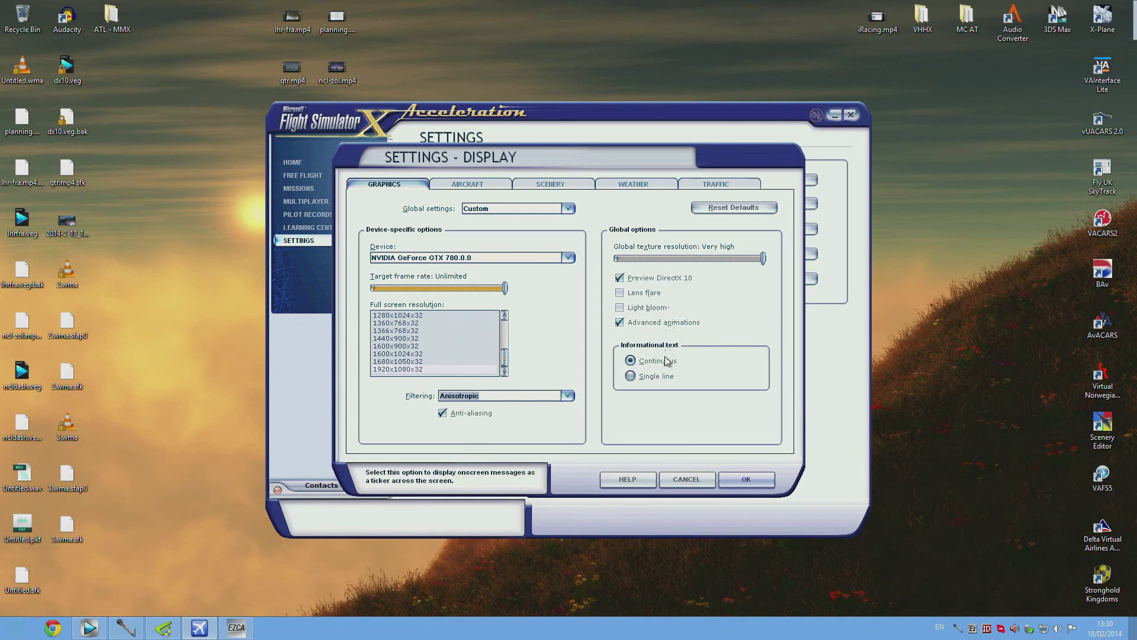
Review the Aircraft, Scenery and Weather display settings in turn.
left_click(491, 187)
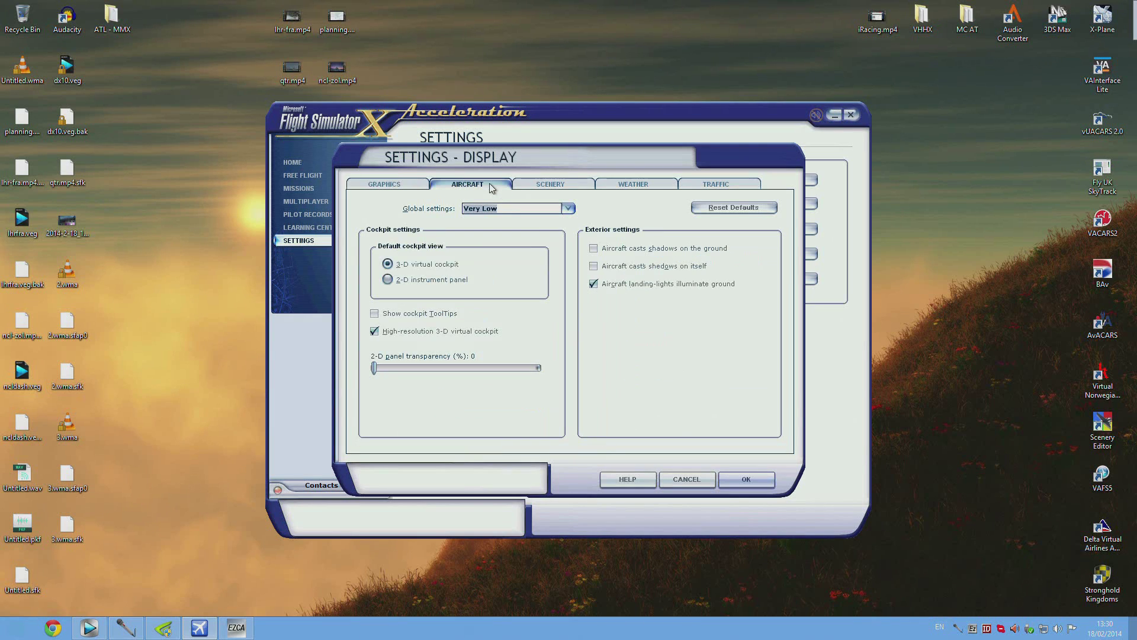
left_click(537, 186)
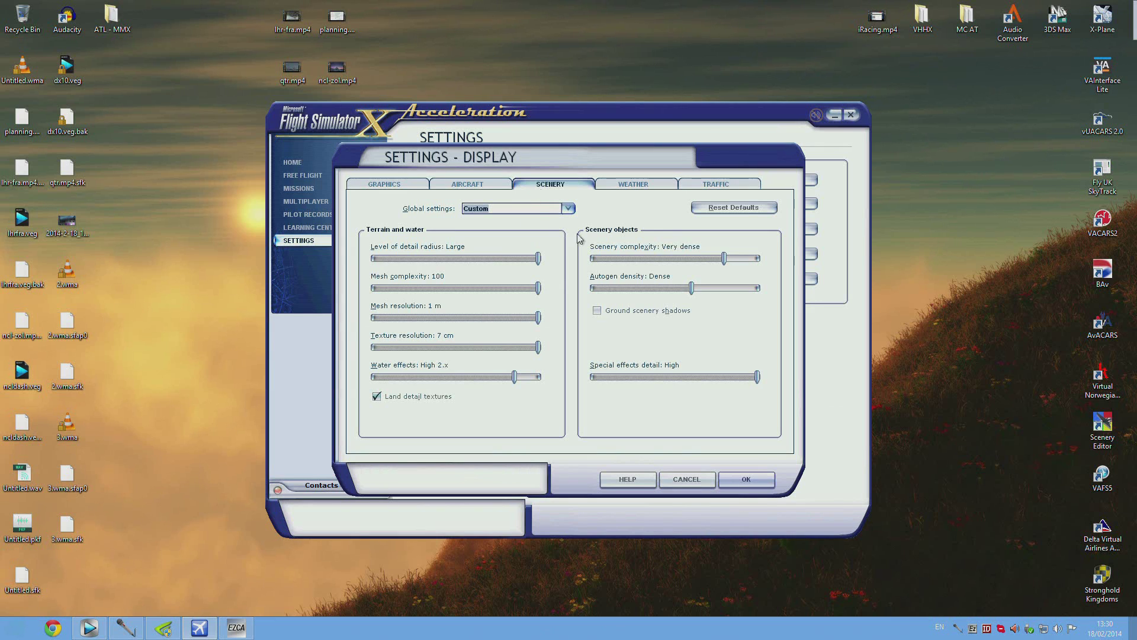
left_click(624, 189)
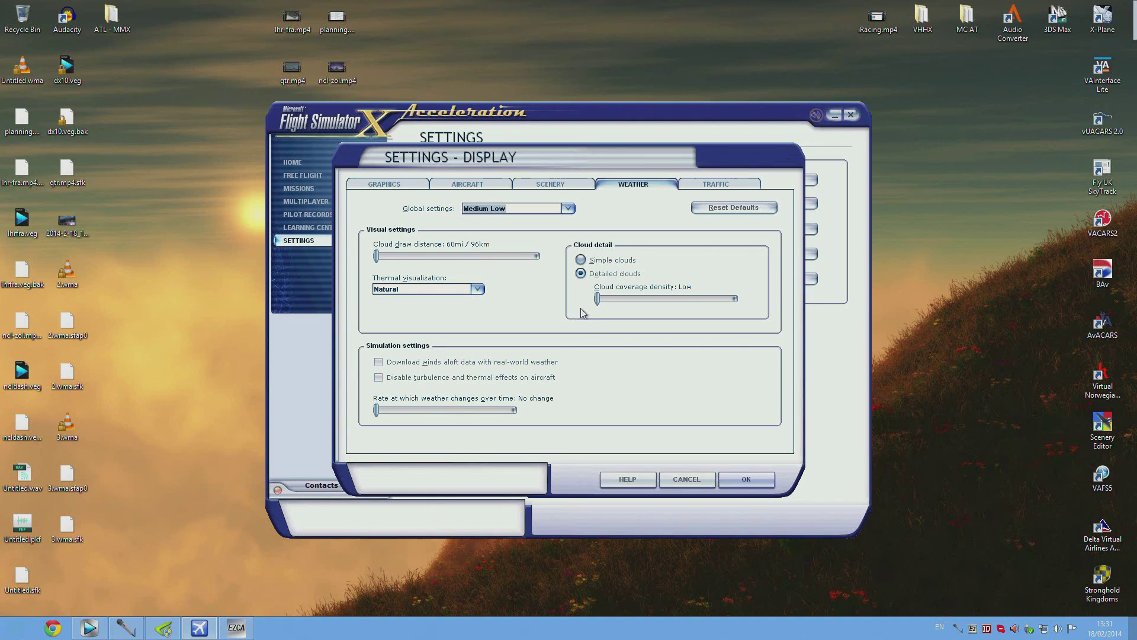
View the Traffic display settings: 0% airline and general aviation, road vehicles 10%, ships 5%.
left_click(709, 188)
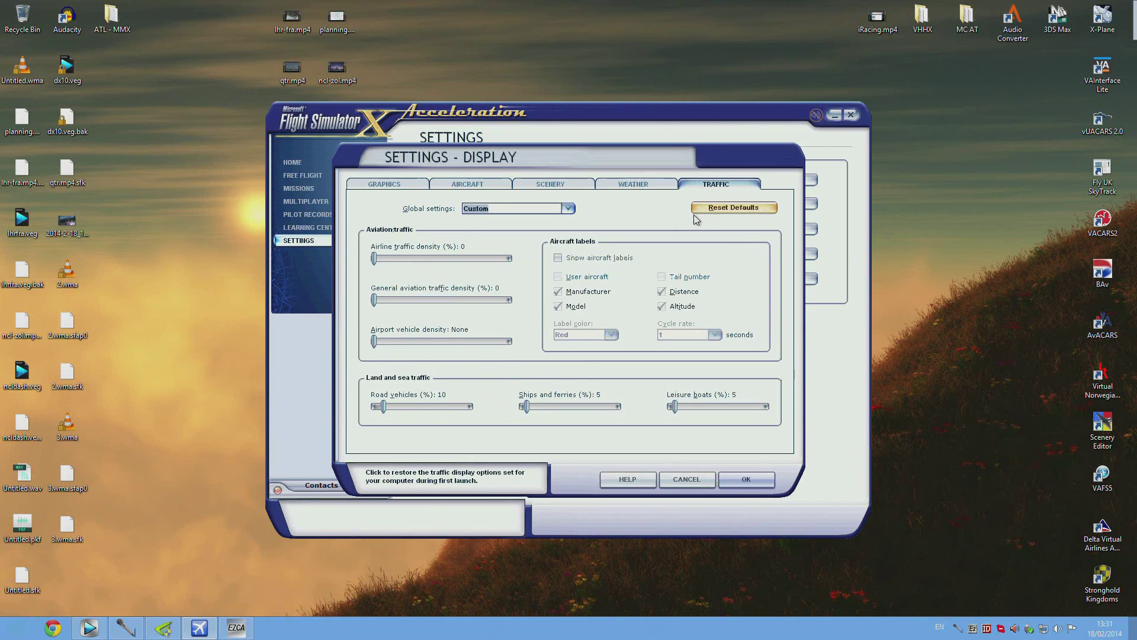